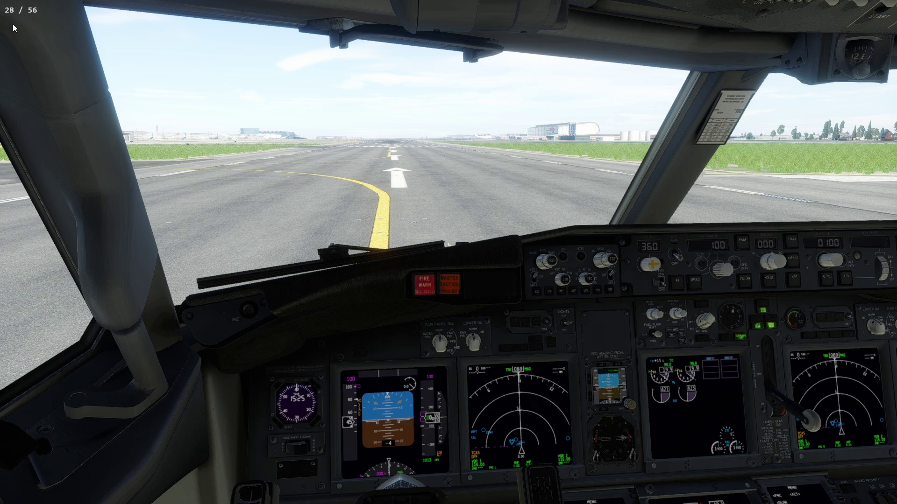
Show and hide the simulator's frame-rate readout and look around the cockpit
key("ctrl+f")
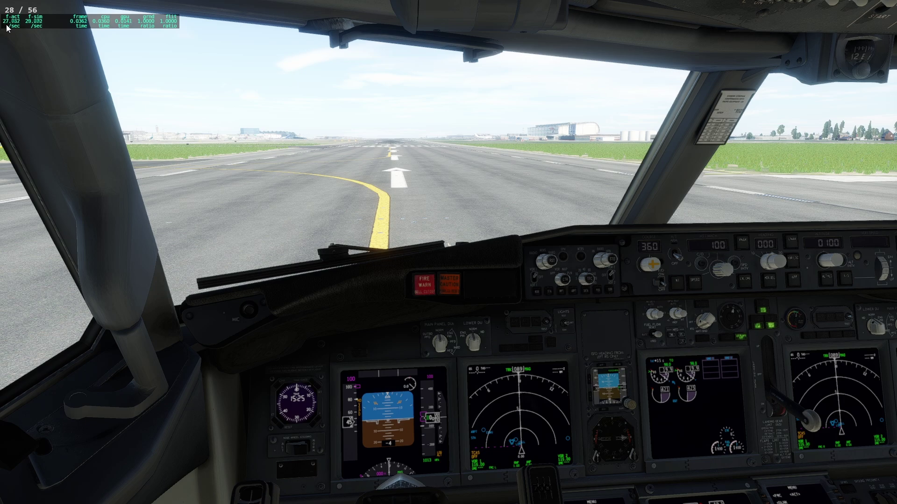
key("ctrl+shift+f")
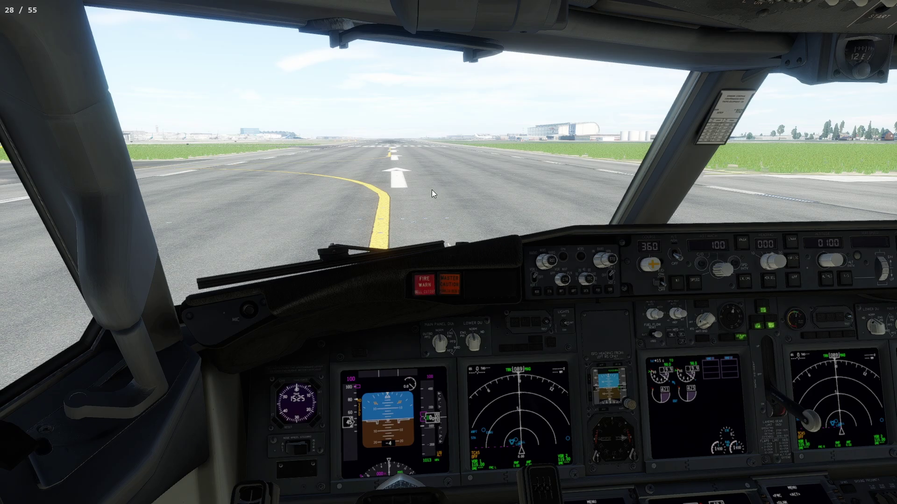
left_click_drag(432, 190, 439, 169)
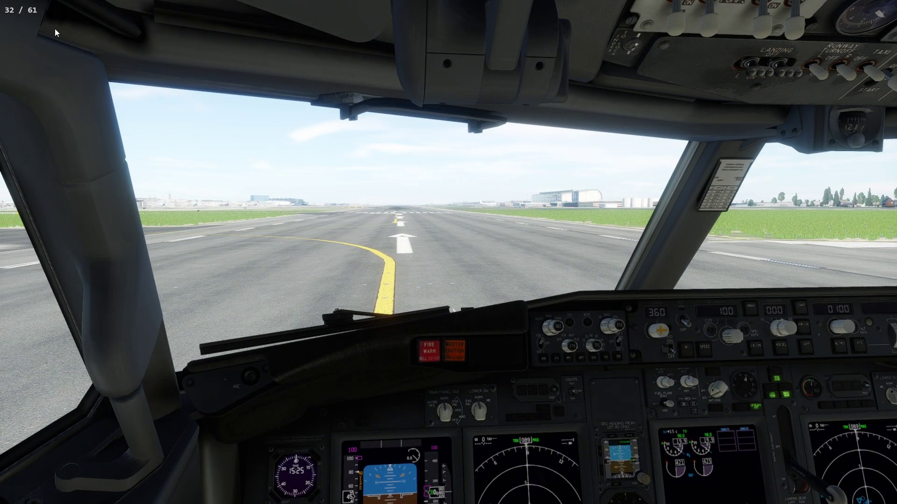
left_click_drag(304, 197, 300, 211)
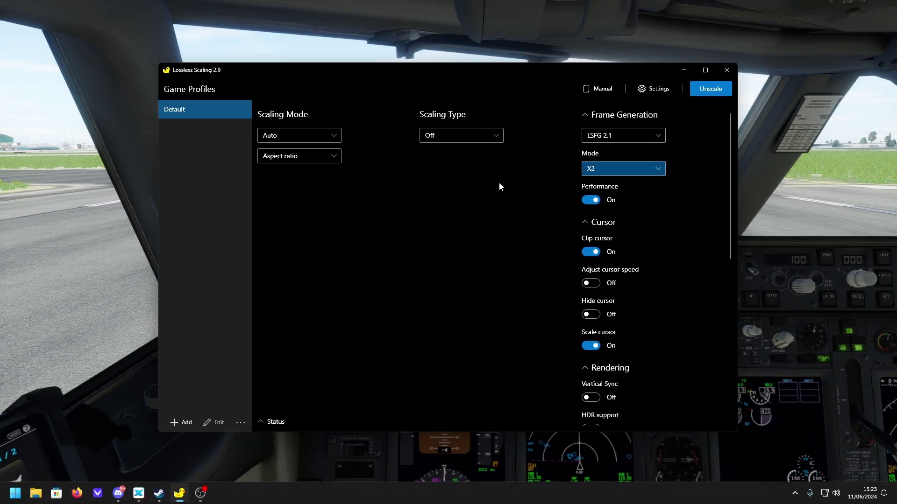
left_click_drag(520, 77, 506, 66)
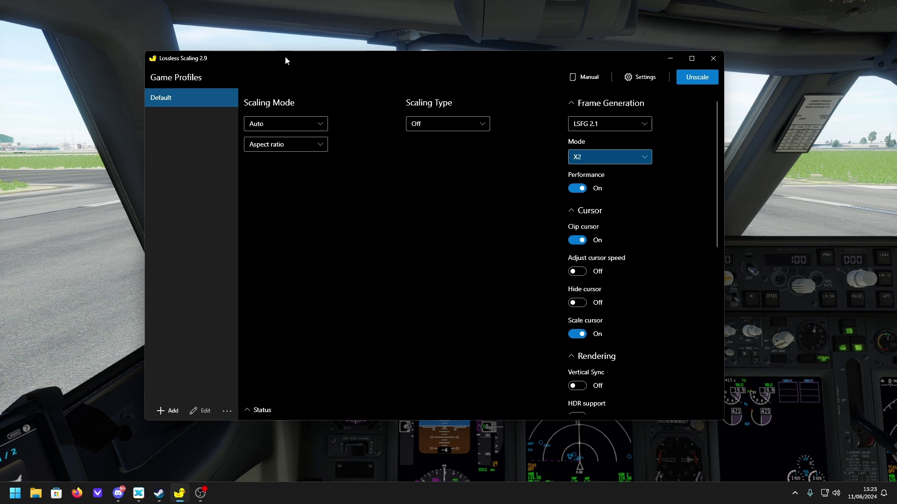
left_click_drag(285, 56, 271, 60)
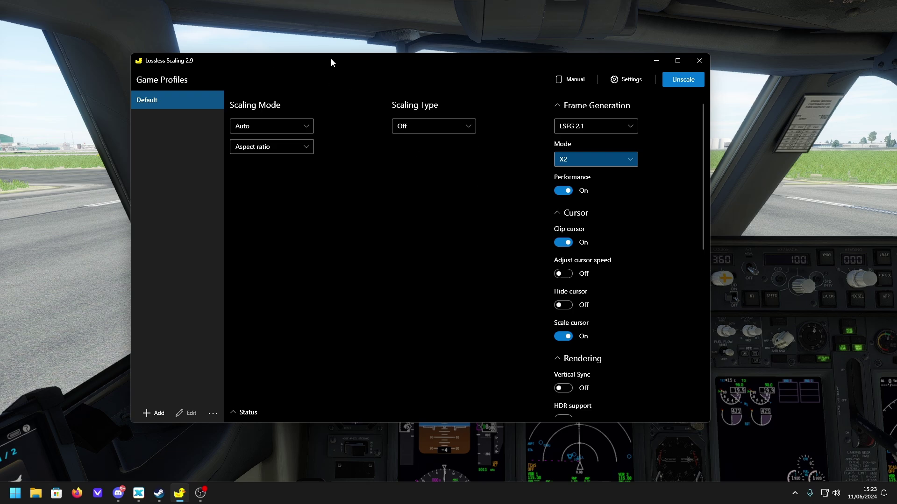
left_click_drag(331, 62, 368, 58)
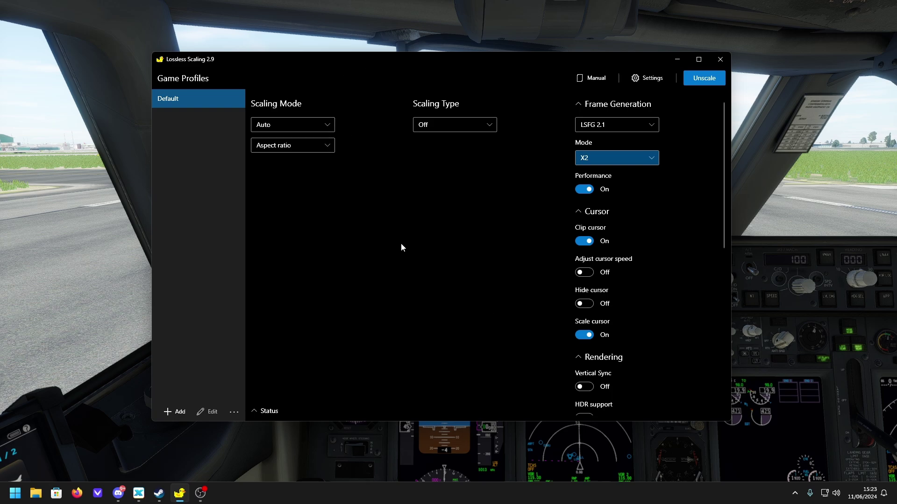
left_click_drag(348, 62, 302, 52)
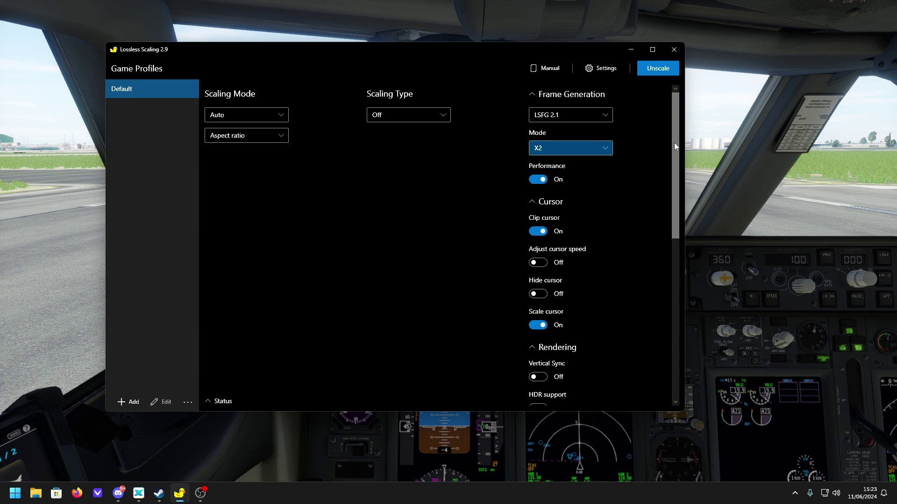
left_click_drag(674, 144, 493, 103)
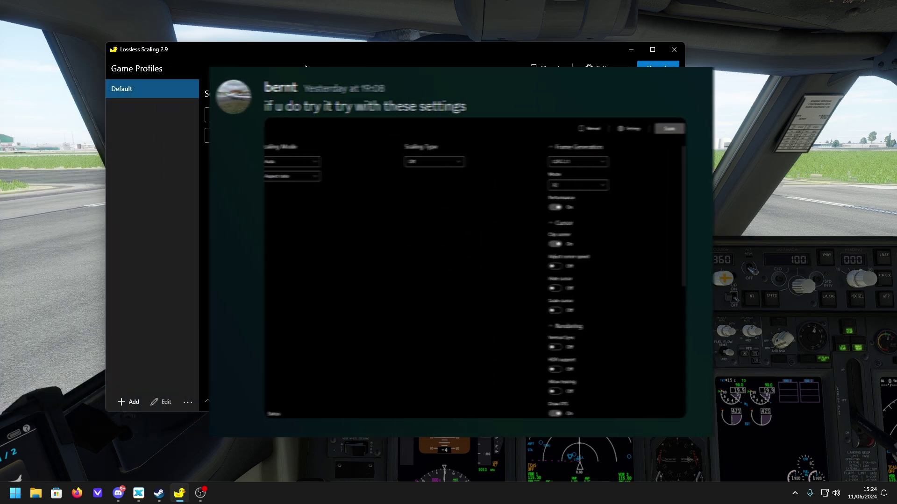
left_click_drag(326, 57, 353, 64)
mouse_move(584, 64)
left_mouse_down()
mouse_move(560, 66)
mouse_move(594, 74)
mouse_move(576, 65)
left_mouse_up()
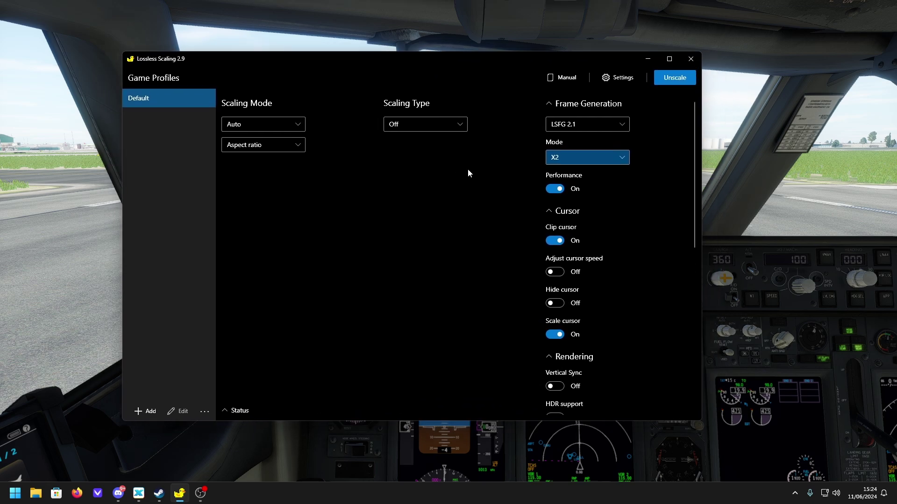
scroll(616, 208, "down", 2)
scroll(617, 210, "up", 2)
Keep the Scaling Type at Off and choose LSFG 2.1 for Frame Generation in the Default profile
left_click(407, 129)
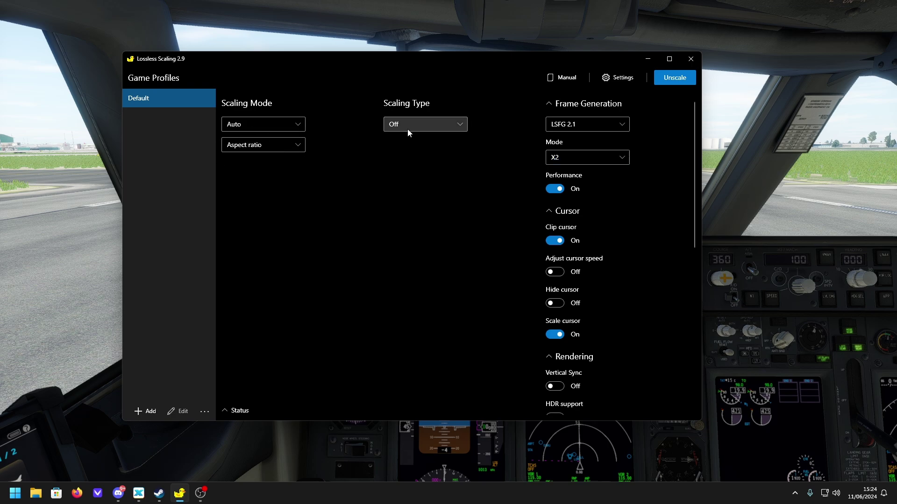
left_click(407, 129)
left_click(407, 129)
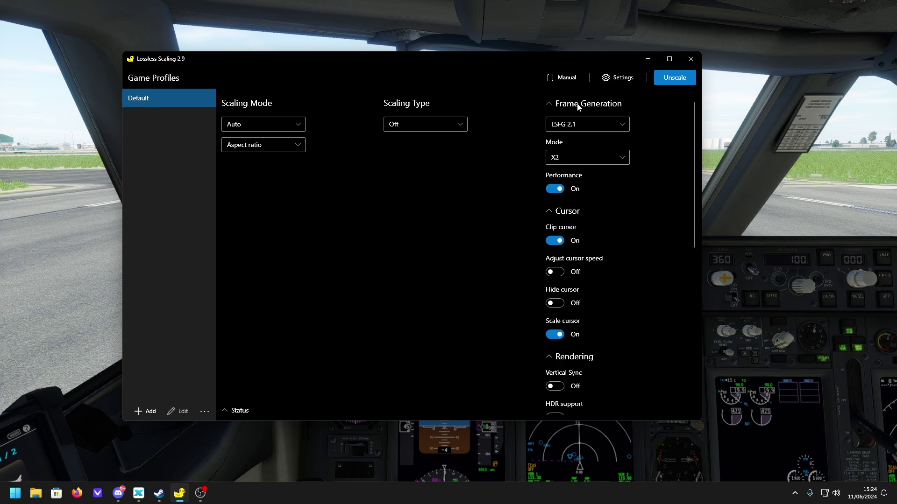
left_click(571, 124)
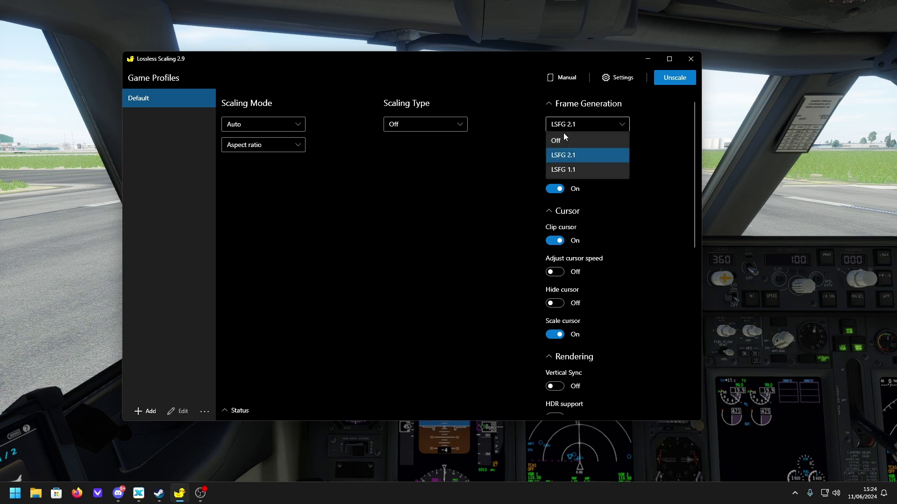
left_click(565, 160)
Set the frame generation mode to X2
left_click(601, 159)
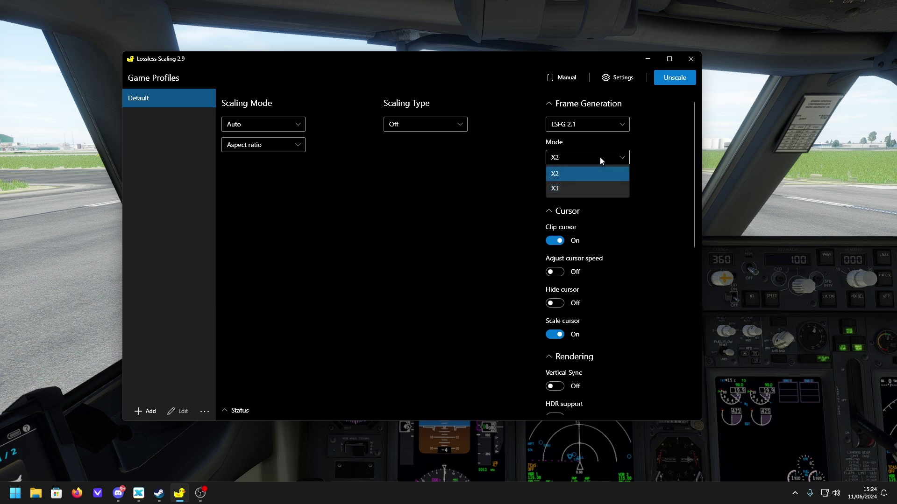
left_click(600, 161)
left_click(571, 162)
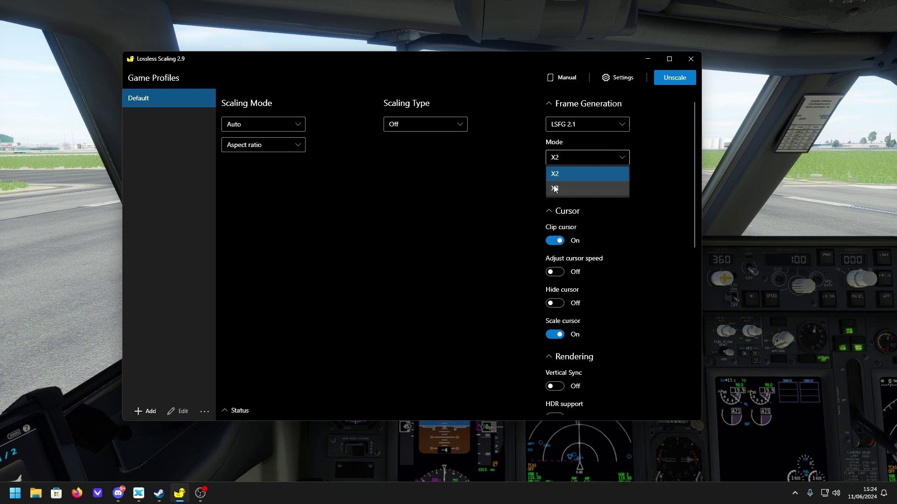
left_click(562, 172)
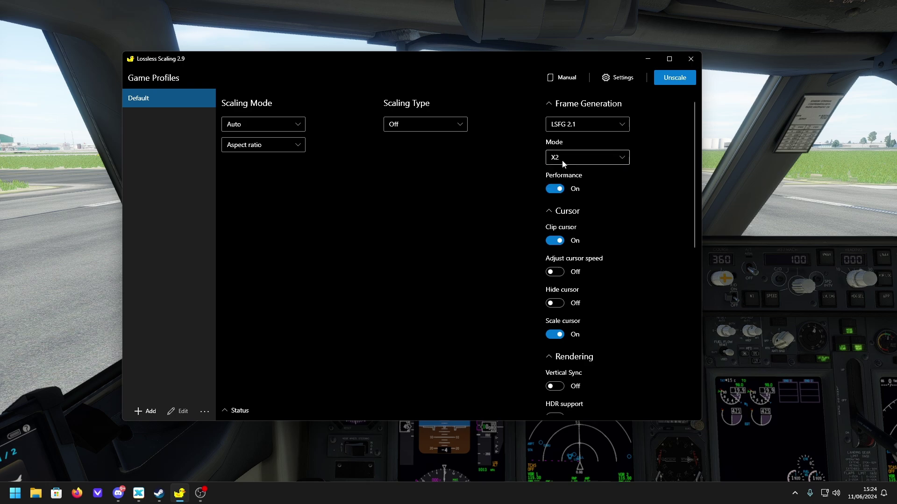
left_click(588, 157)
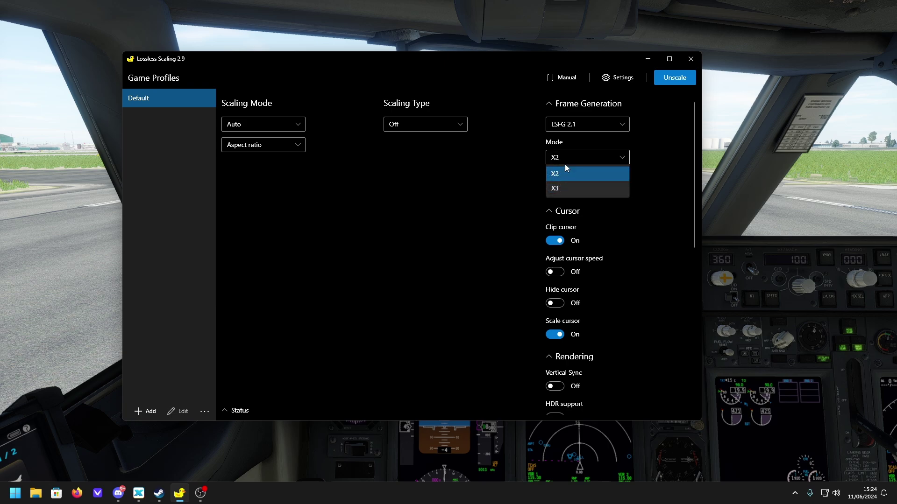
left_click(558, 176)
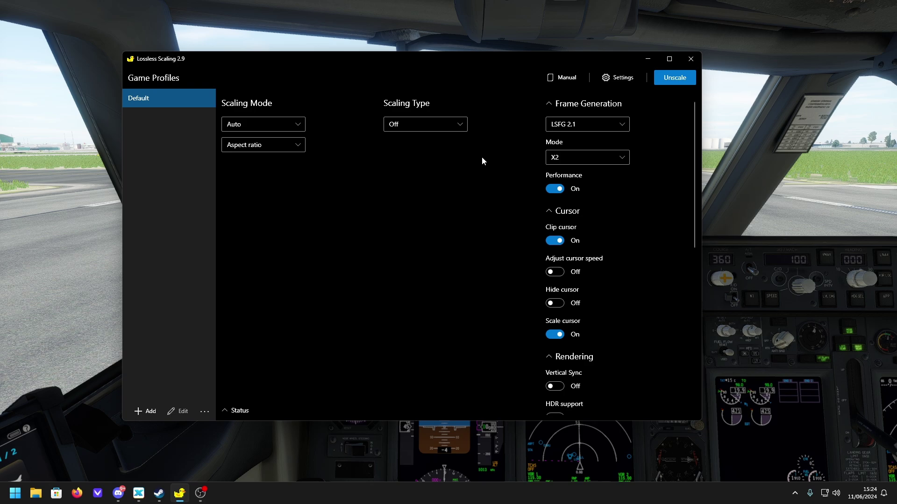
Set the frame generation mode to X3
left_click(567, 158)
left_click(565, 189)
mouse_move(569, 163)
Examine the Default profile's cursor, rendering, capture, crop input, behavior and legacy options
scroll(555, 192, "down", 2)
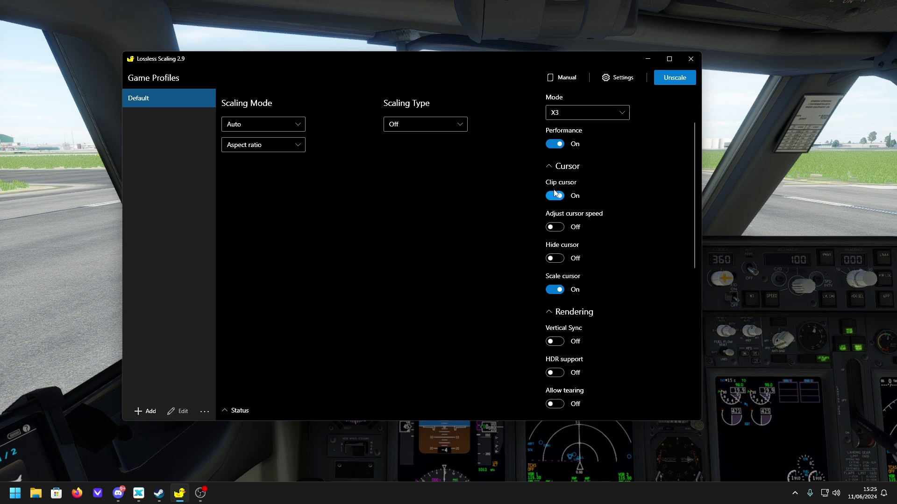
scroll(608, 270, "down", 6)
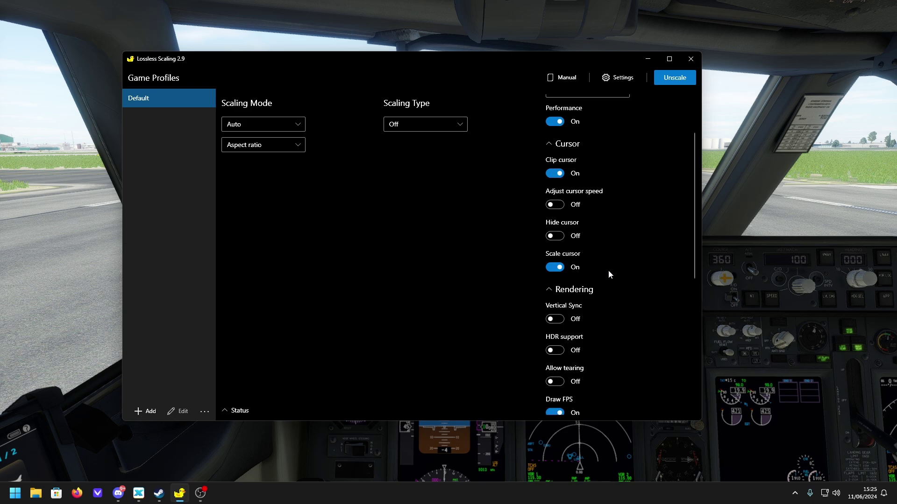
scroll(605, 211, "down", 2)
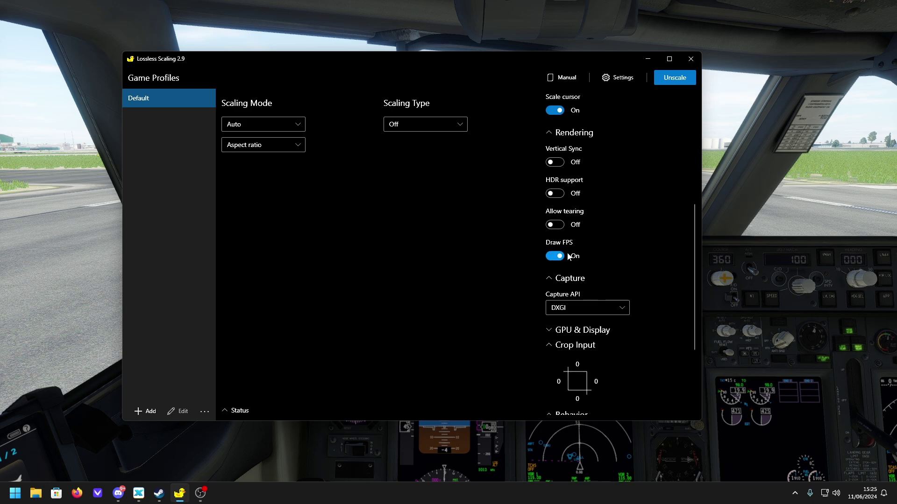
scroll(584, 256, "down", 6)
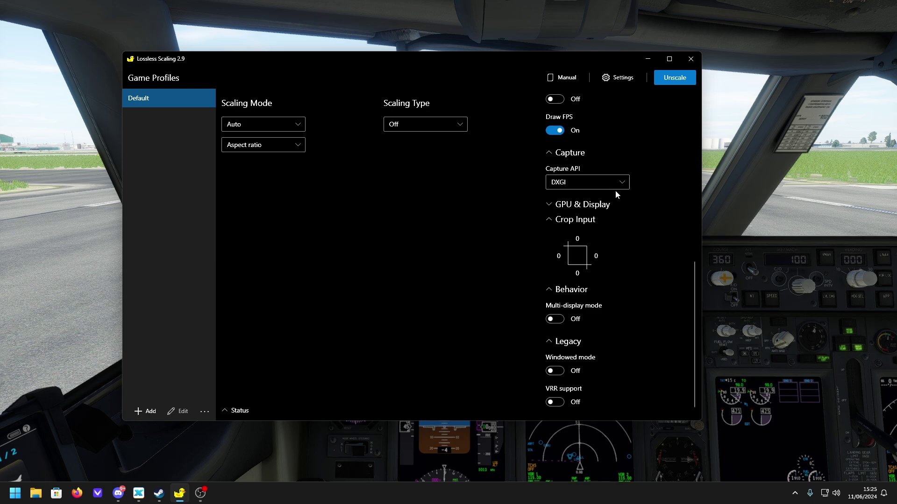
scroll(630, 299, "up", 4)
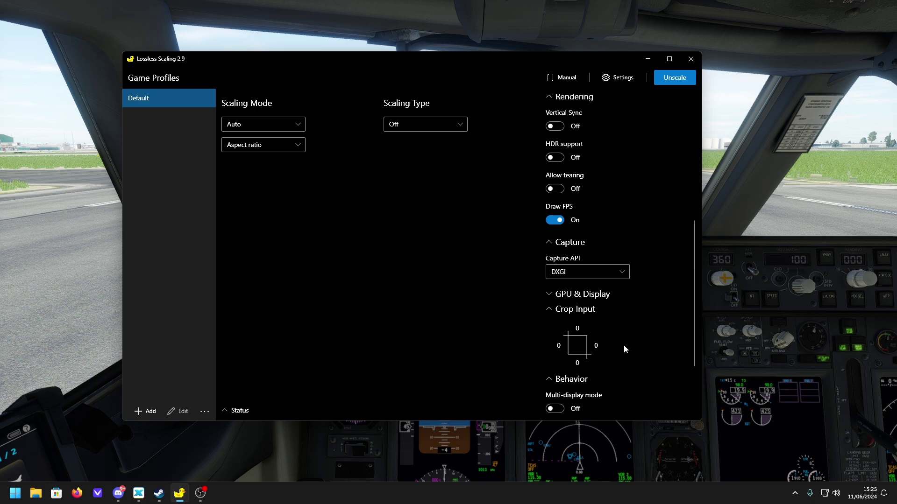
scroll(607, 317, "down", 2)
scroll(599, 294, "down", 2)
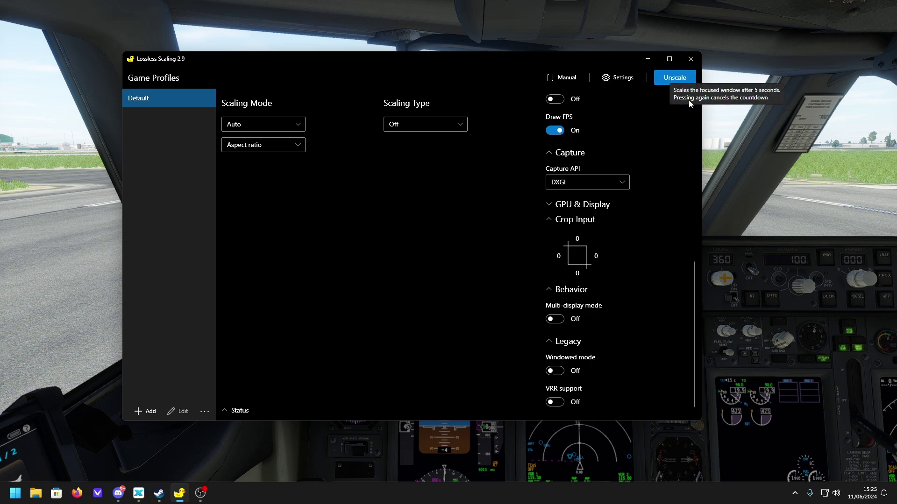
Check which scale hotkey is assigned in the program's settings
left_click(612, 79)
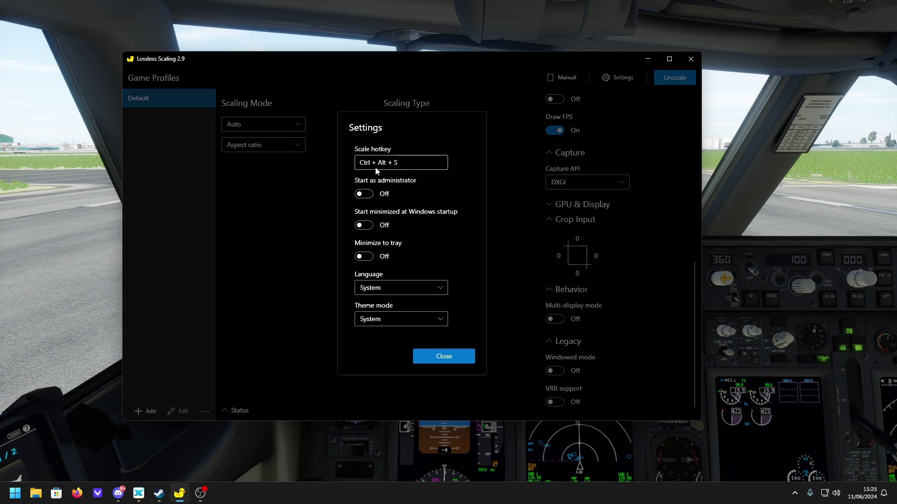
left_click(429, 354)
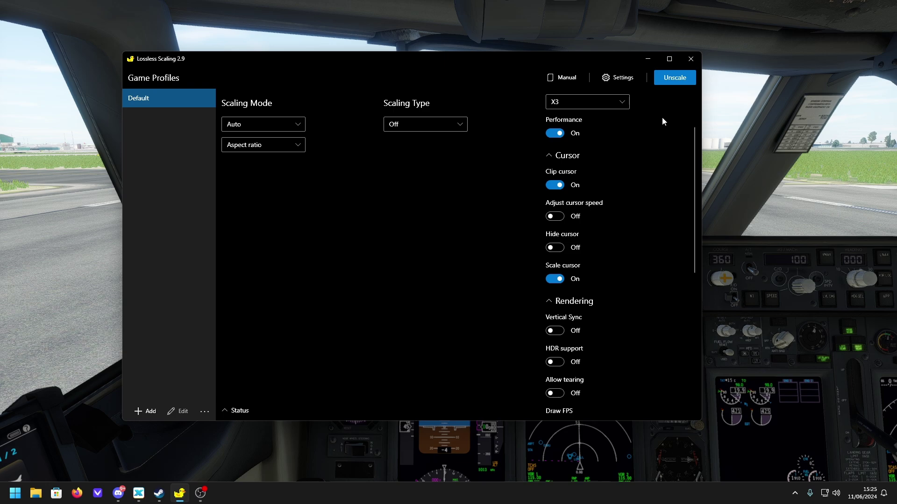
Switch to the flight simulator and show its frame-rate readout
left_click(799, 174)
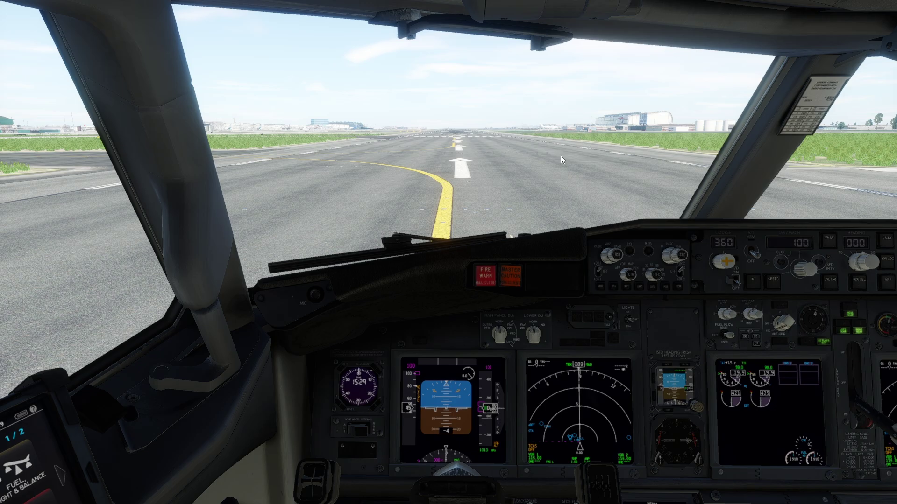
key("ctrl+shift+f")
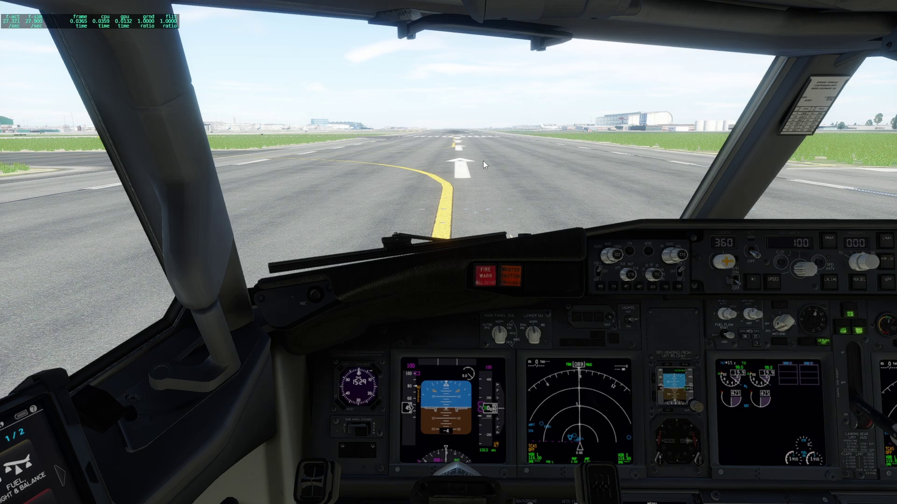
Go through the overhead panel and passenger cabin views of the aircraft
left_click_drag(483, 161, 561, 147)
key("KP_8")
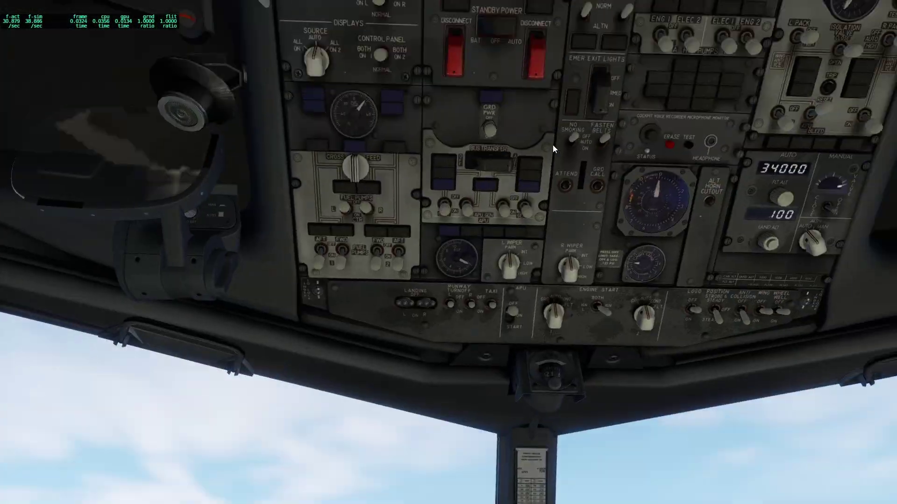
key("KP_2")
key("KP_6")
key("KP_9")
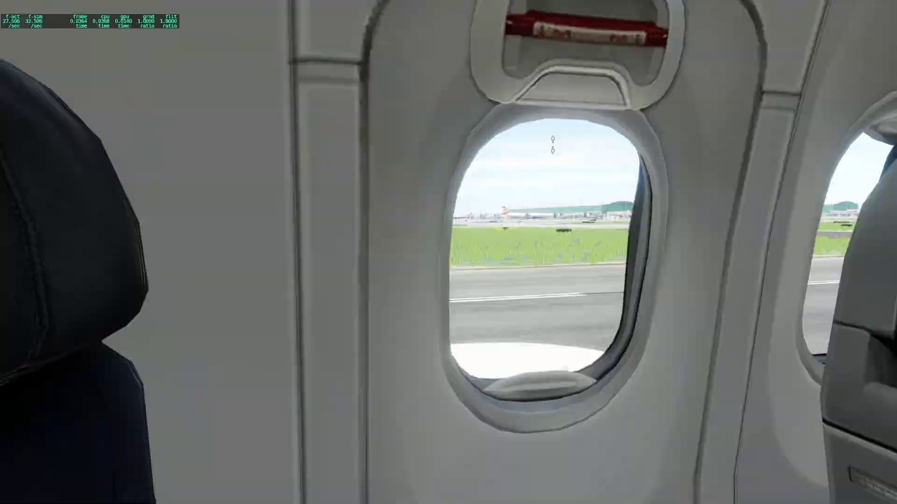
key("KP_3")
key("KP_5")
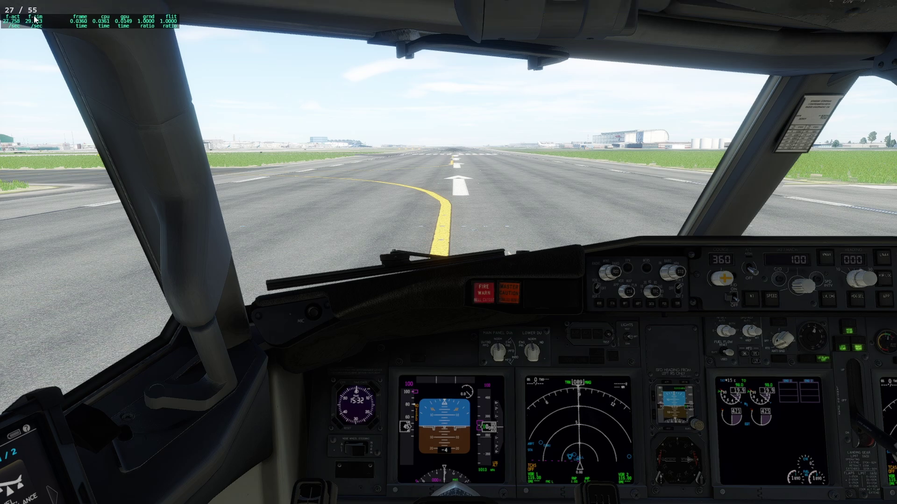
Look around the cockpit in several directions to judge how smooth the picture is with frame generation
mouse_move(401, 183)
left_mouse_down()
mouse_move(344, 173)
mouse_move(273, 208)
mouse_move(463, 239)
mouse_move(562, 191)
mouse_move(500, 155)
mouse_move(422, 170)
mouse_move(408, 192)
left_mouse_up()
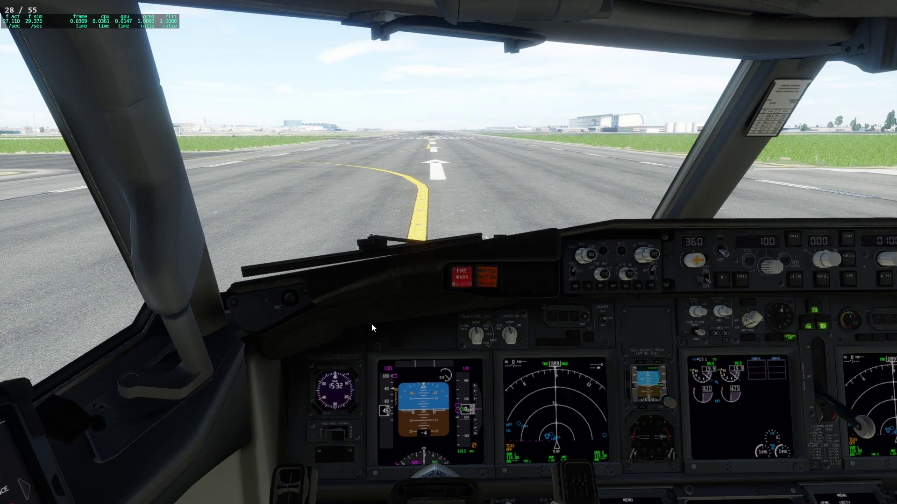
left_click_drag(740, 263, 737, 263)
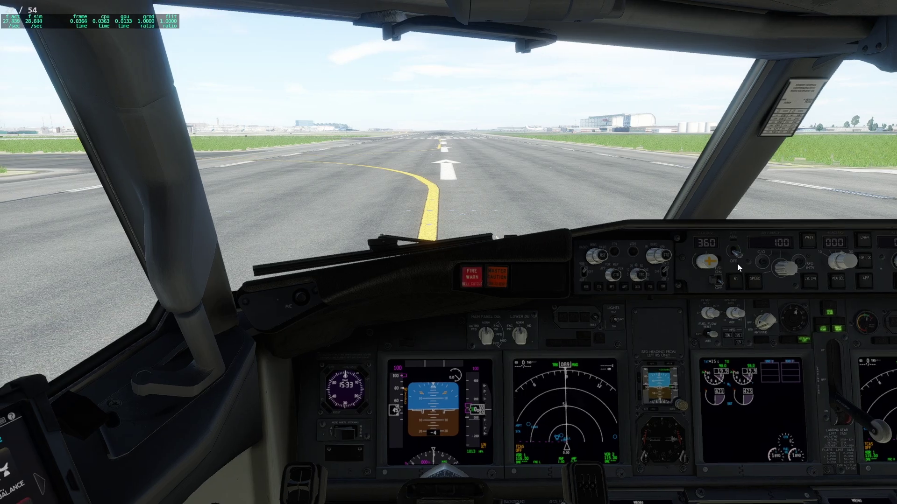
left_click_drag(576, 141, 578, 178)
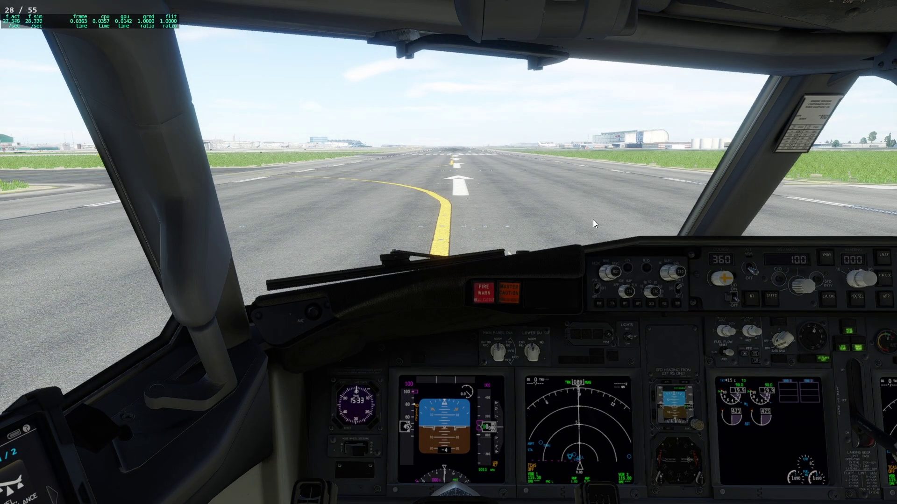
left_click_drag(593, 220, 560, 189)
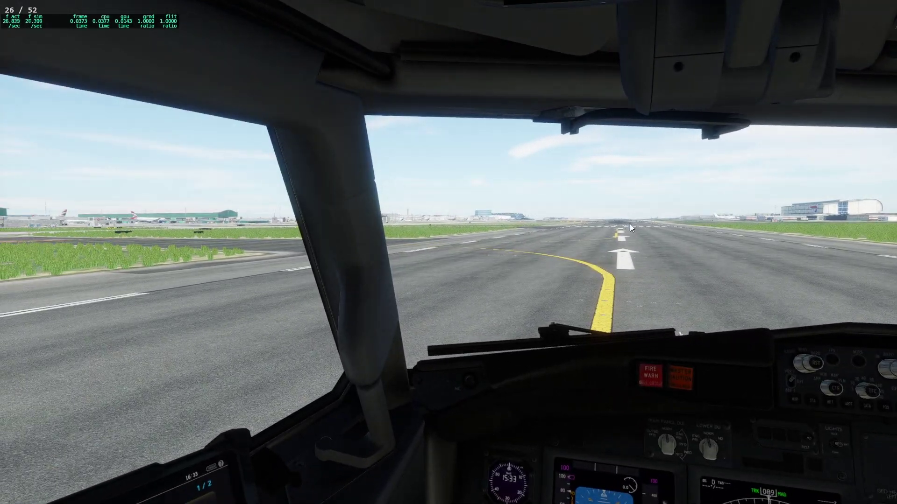
key("shift+9")
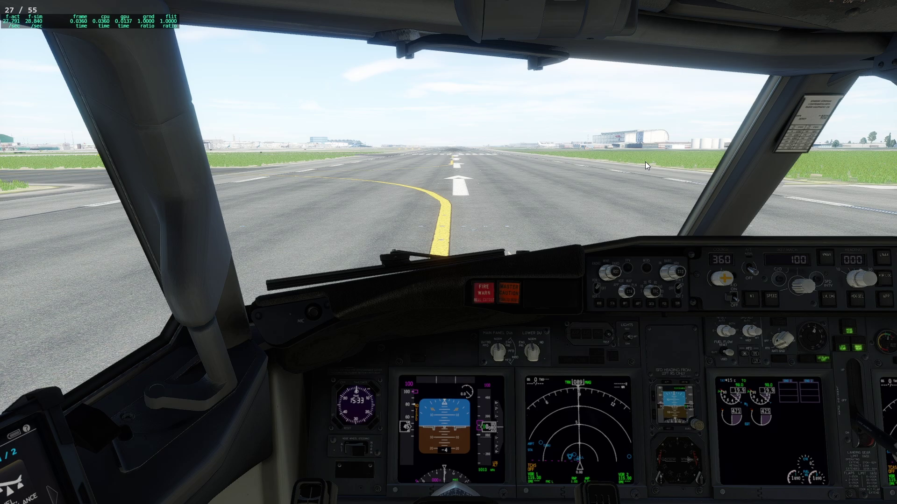
mouse_move(295, 197)
left_mouse_down()
mouse_move(254, 211)
mouse_move(298, 206)
left_mouse_up()
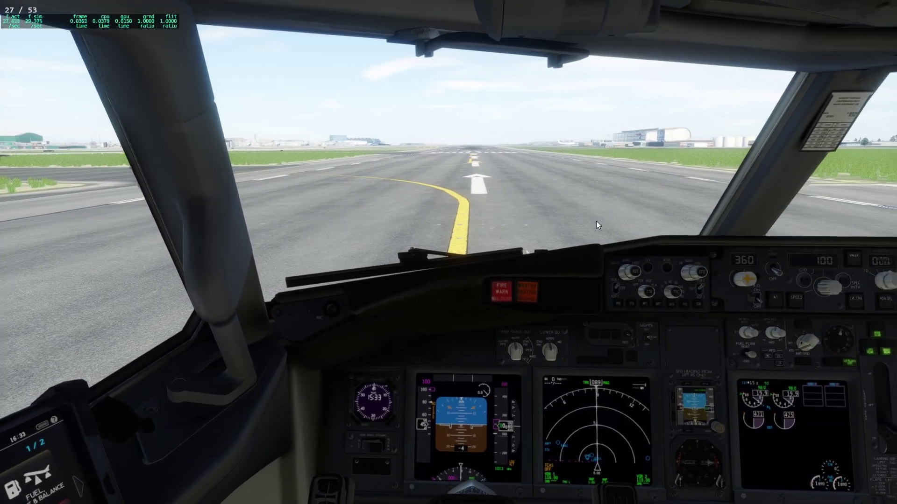